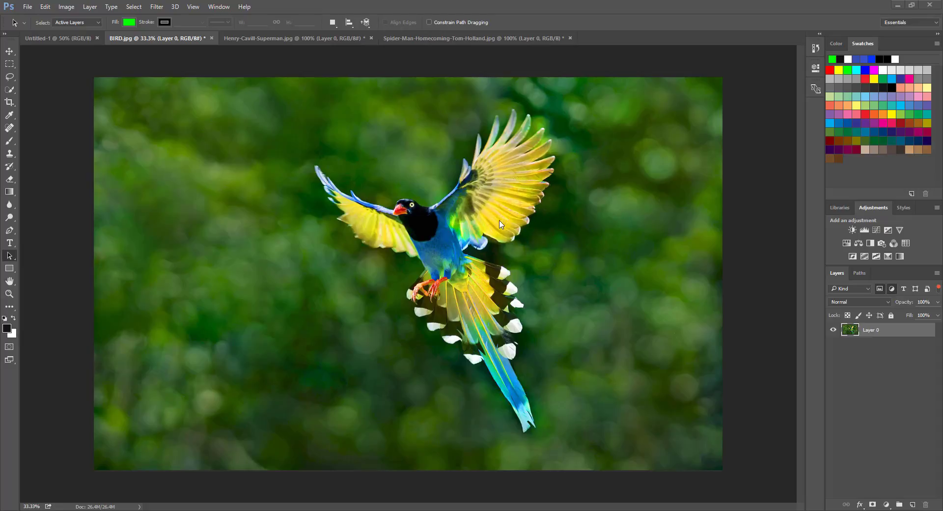
# - Desaturate BIRD.jpg to black and white, then bring the Superman photo forward
pyautogui.click(290, 239)
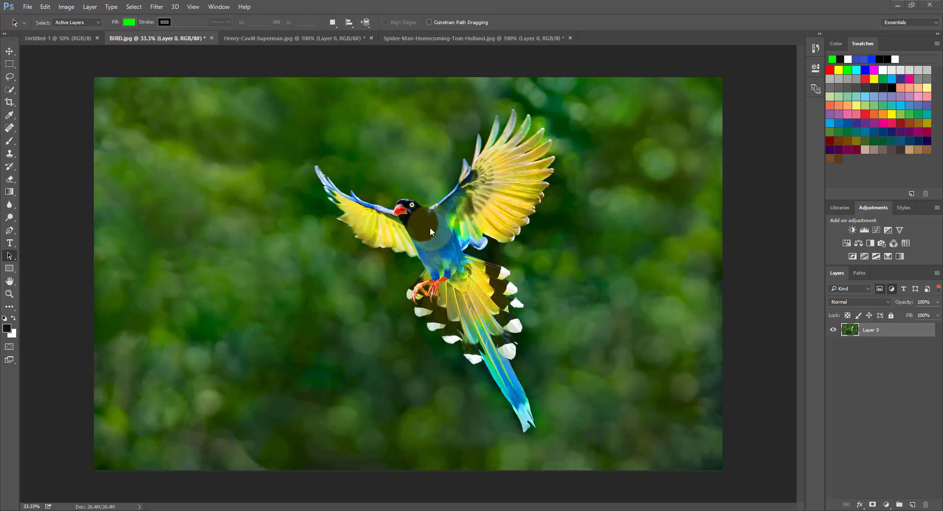
pyautogui.click(398, 149)
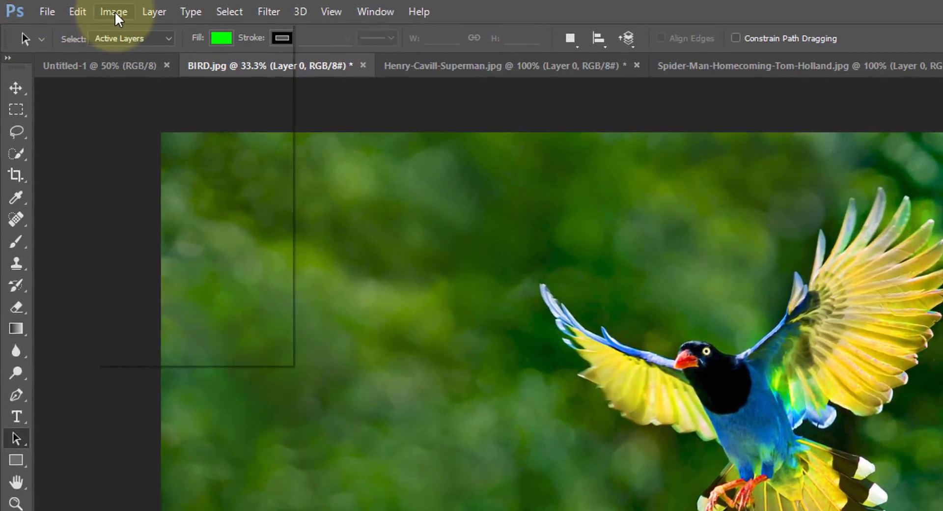
pyautogui.click(114, 11)
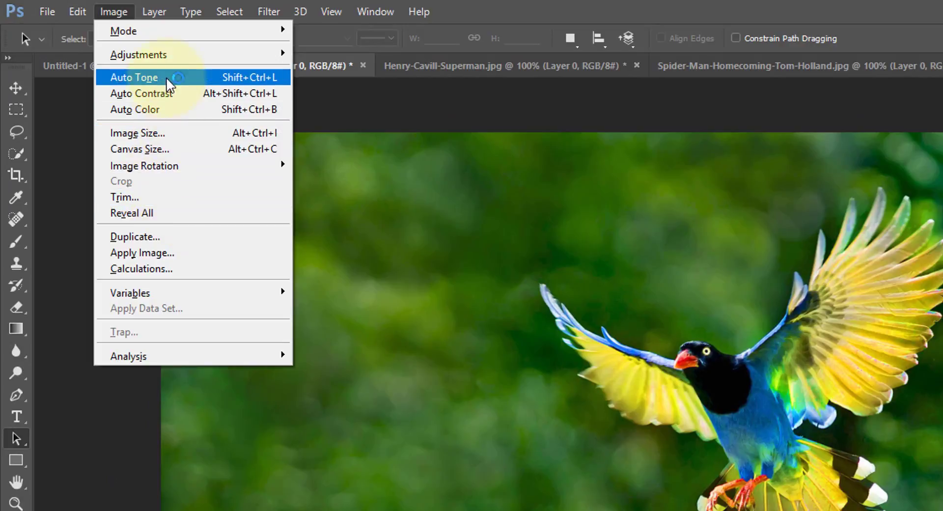
pyautogui.moveTo(139, 55)
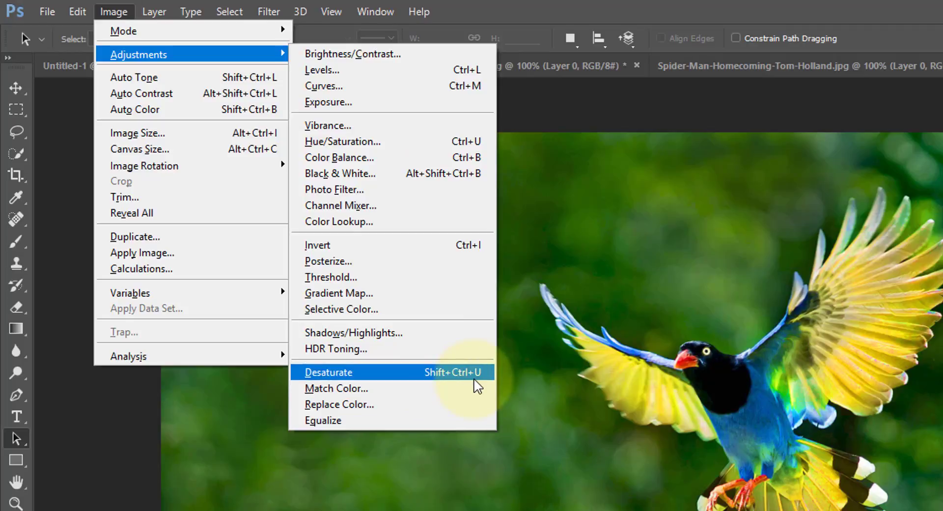
pyautogui.click(366, 378)
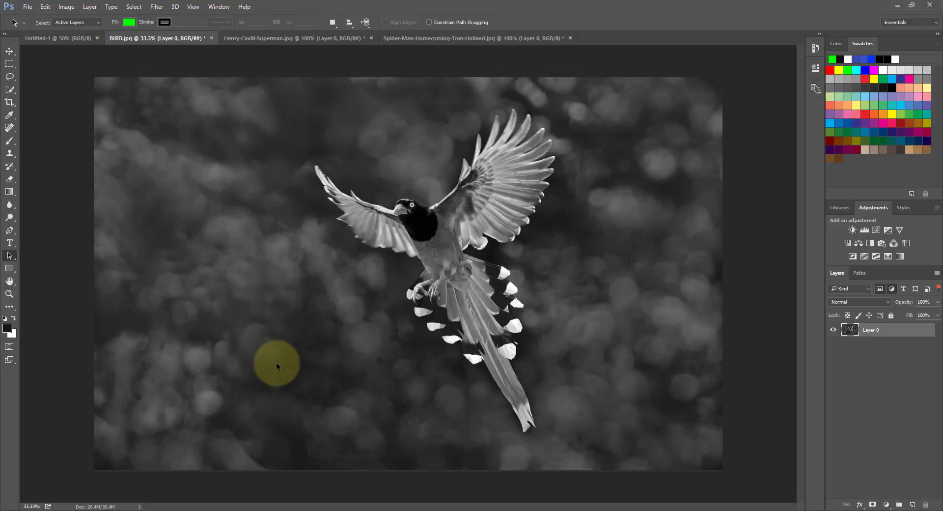
pyautogui.click(279, 37)
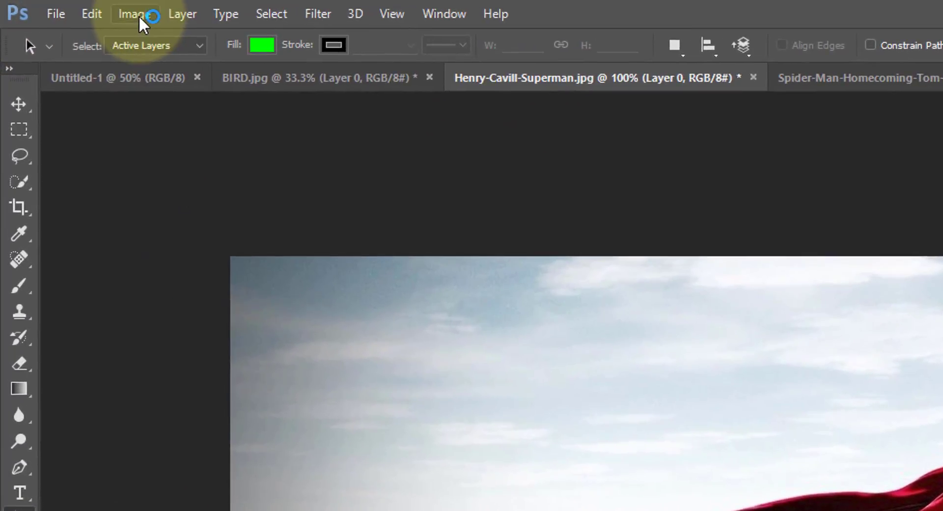
# - Desaturate the Superman photo to black and white, then return to BIRD.jpg
pyautogui.click(138, 16)
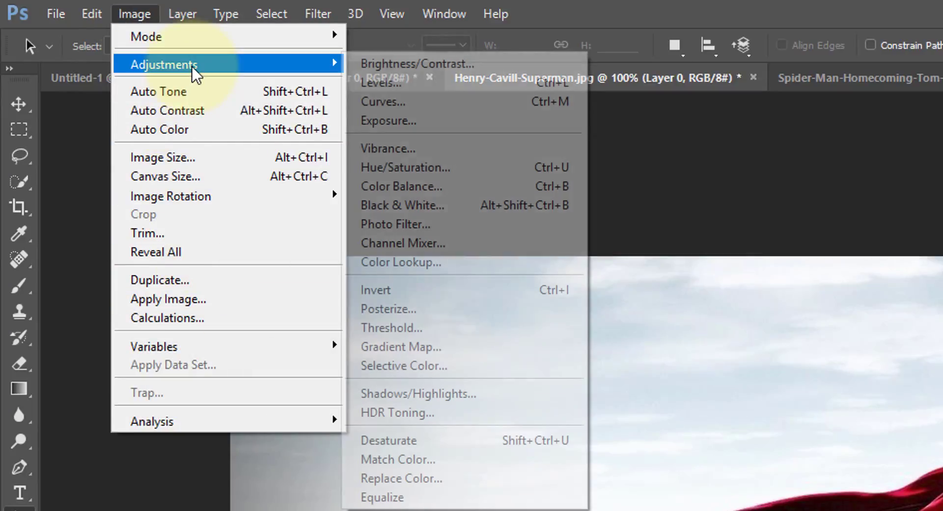
pyautogui.moveTo(164, 63)
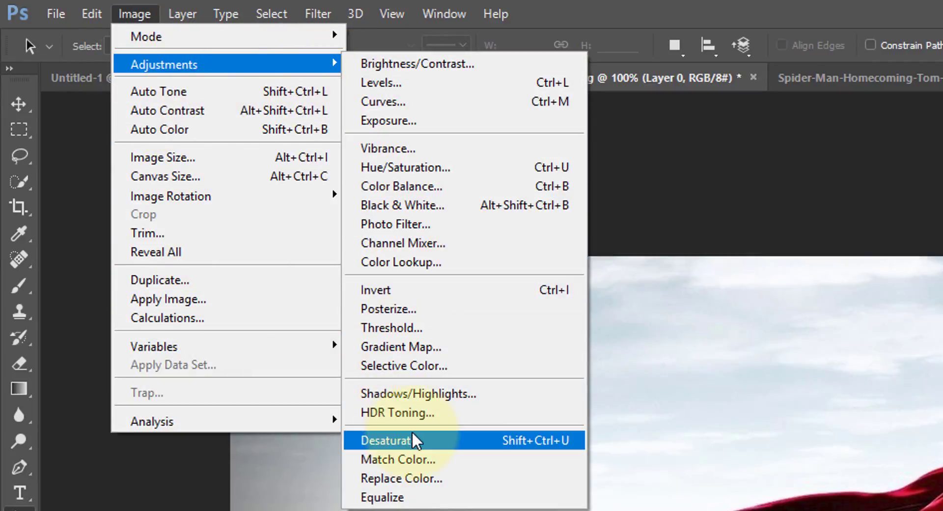
pyautogui.click(411, 434)
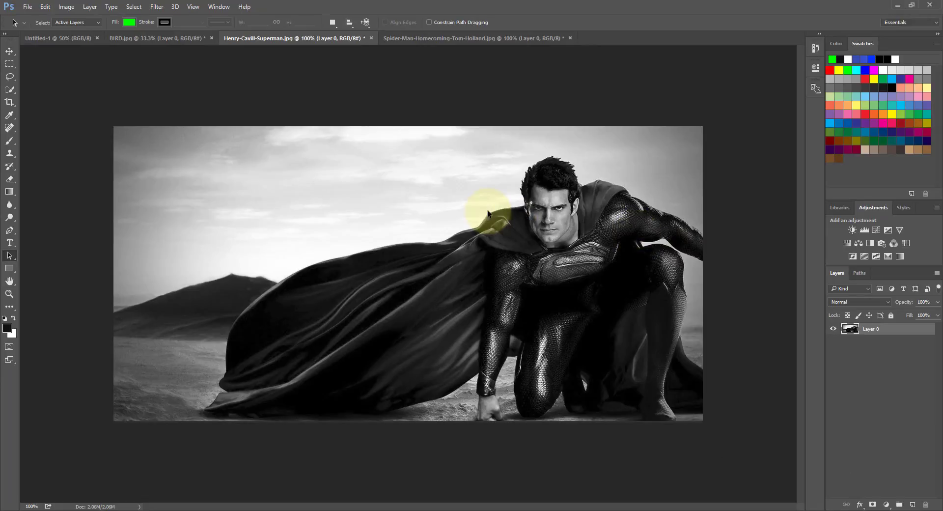
pyautogui.click(182, 38)
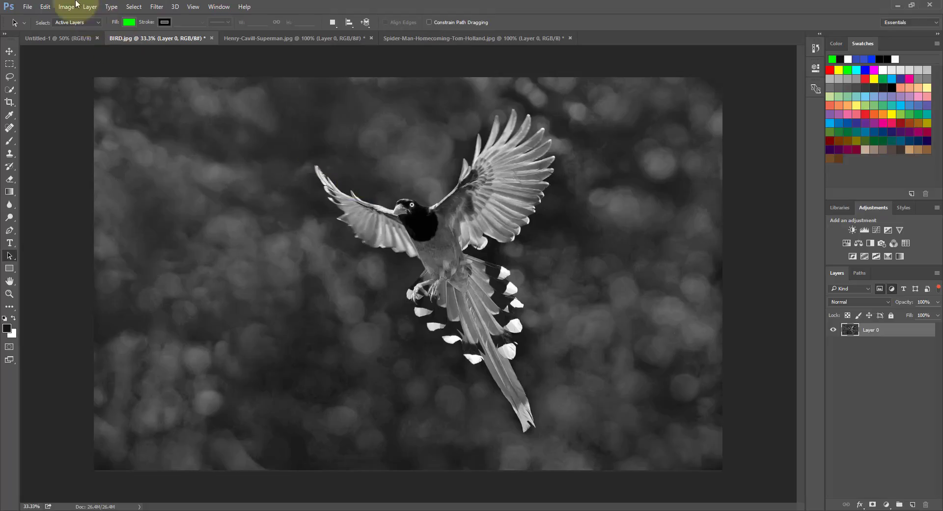
# - Step backward once to restore the bird photo's full colour
pyautogui.click(45, 6)
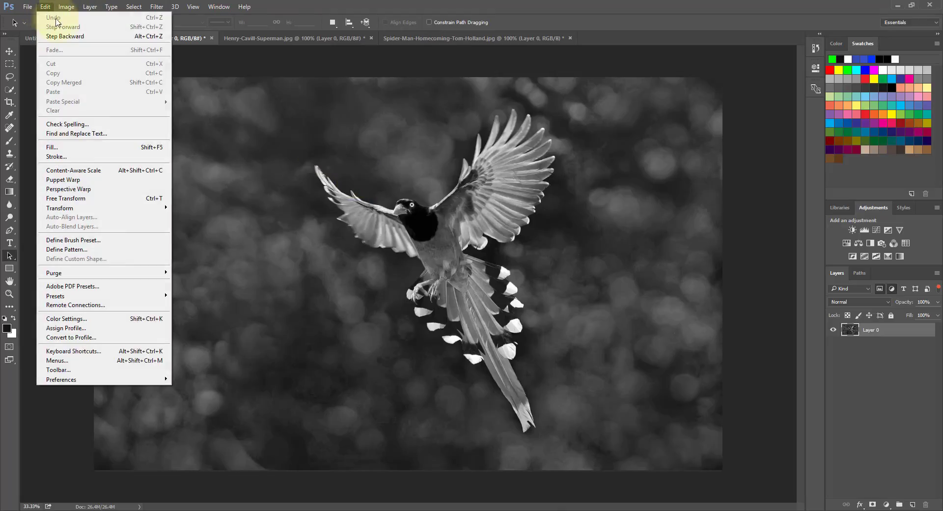
pyautogui.click(72, 39)
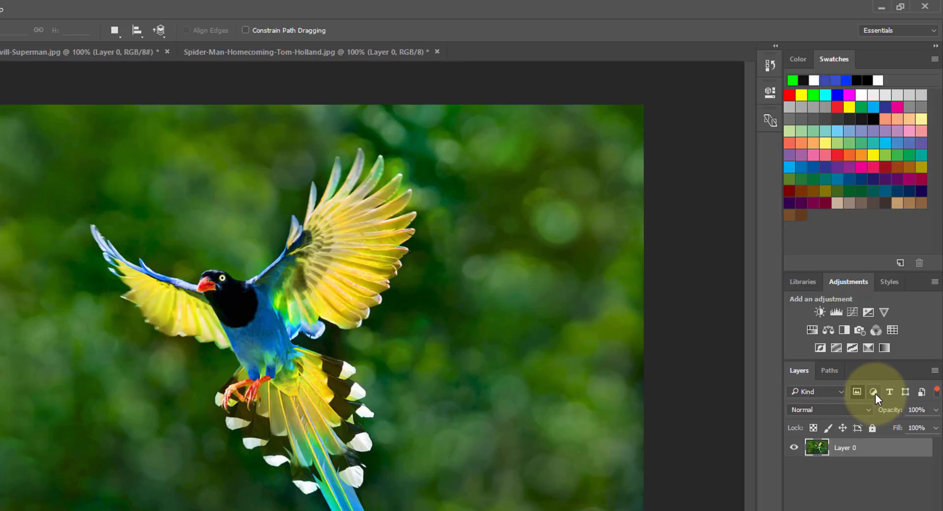
# - Add a Hue/Saturation 1 adjustment layer above Layer 0 in the bird photo
pyautogui.click(801, 283)
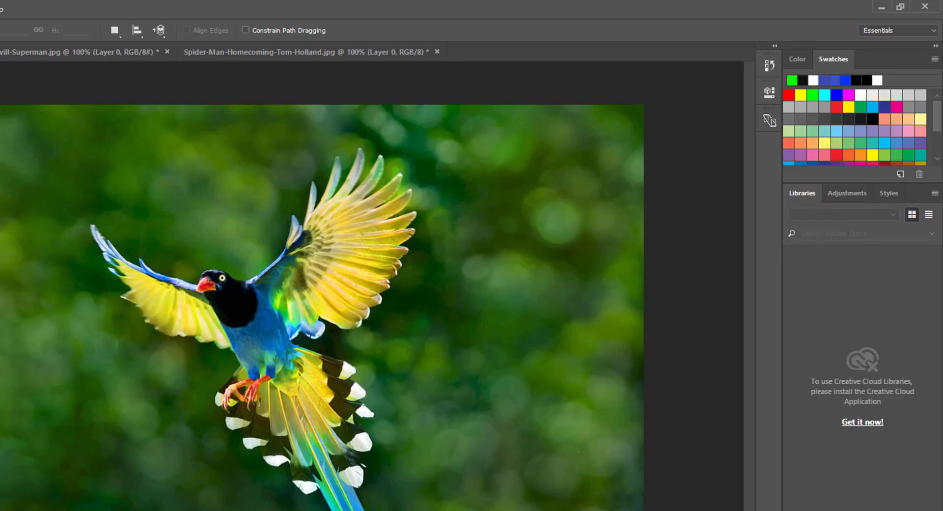
pyautogui.click(839, 194)
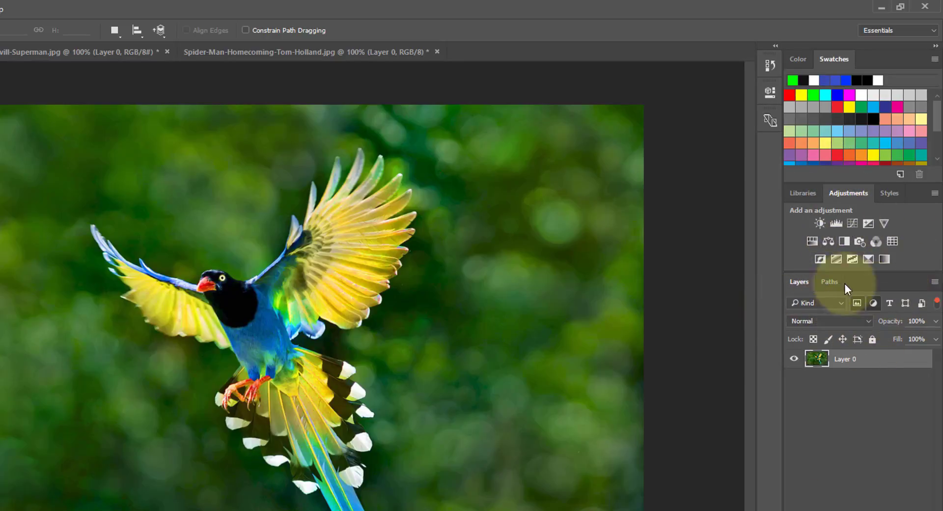
pyautogui.click(830, 222)
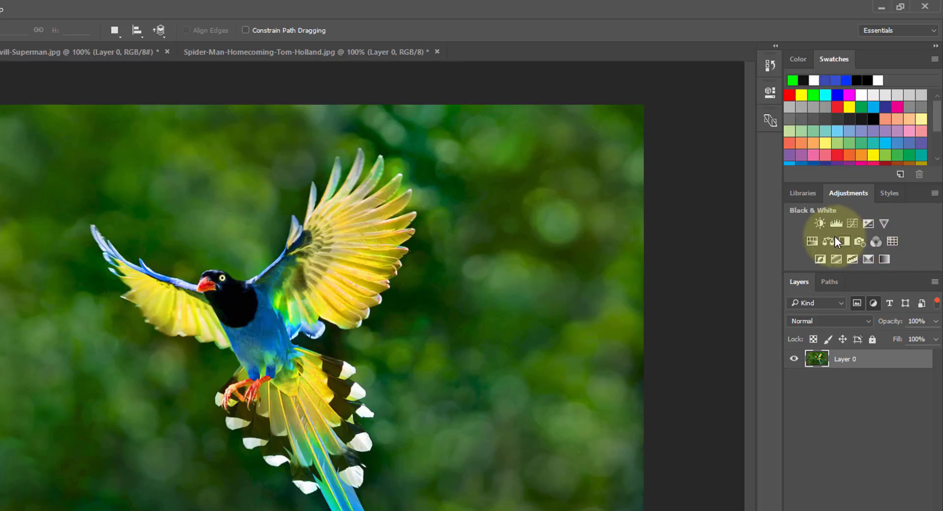
pyautogui.click(812, 241)
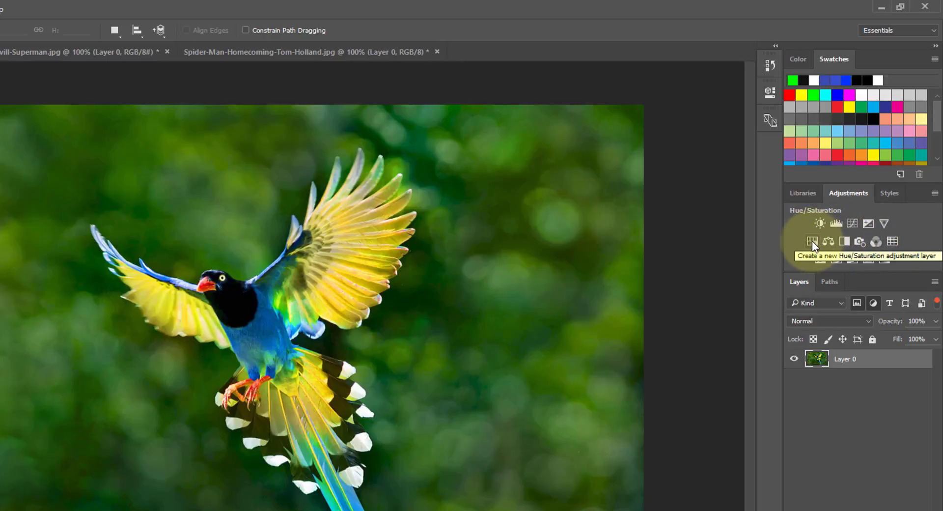
pyautogui.click(811, 241)
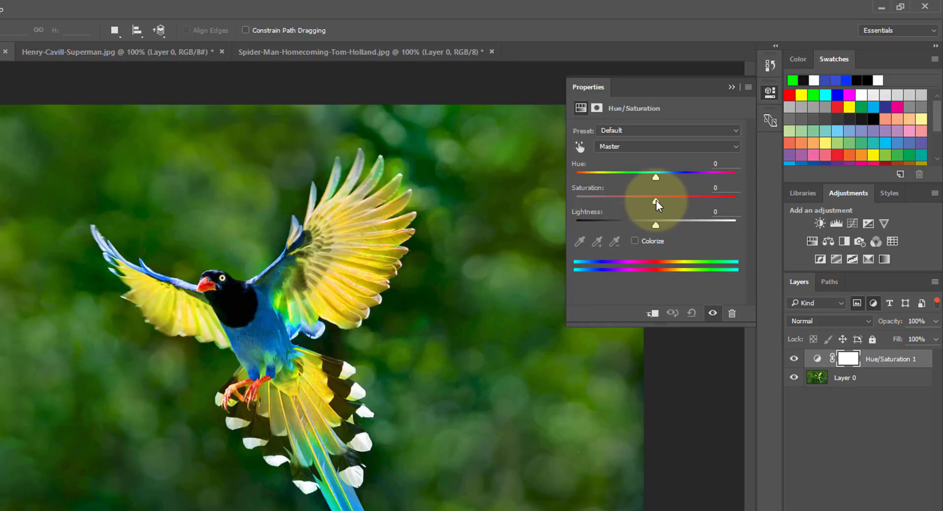
# - Set the bird's Hue/Saturation to saturation -100 with lightness kept at 0, then switch to Superman
pyautogui.moveTo(657, 199); pyautogui.dragTo(575, 201)
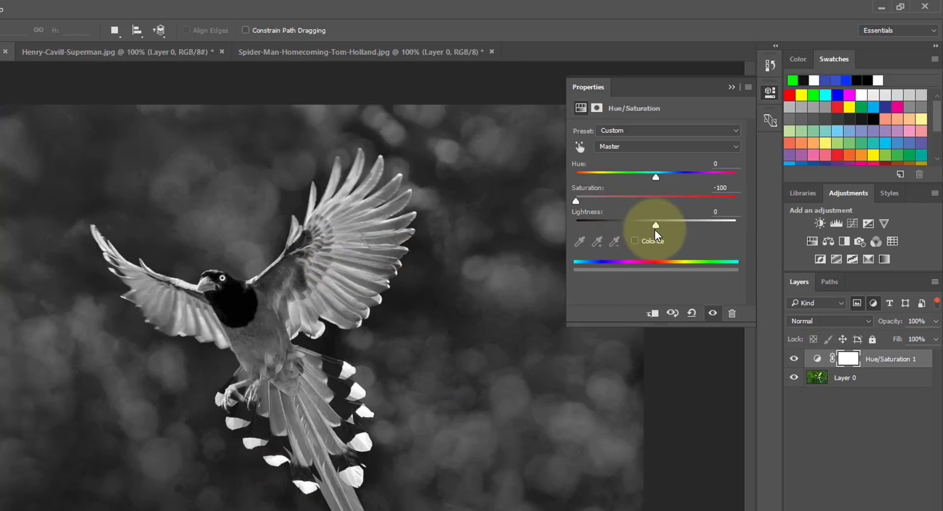
pyautogui.moveTo(656, 227); pyautogui.dragTo(622, 228)
pyautogui.hotkey('ctrl', 'z')
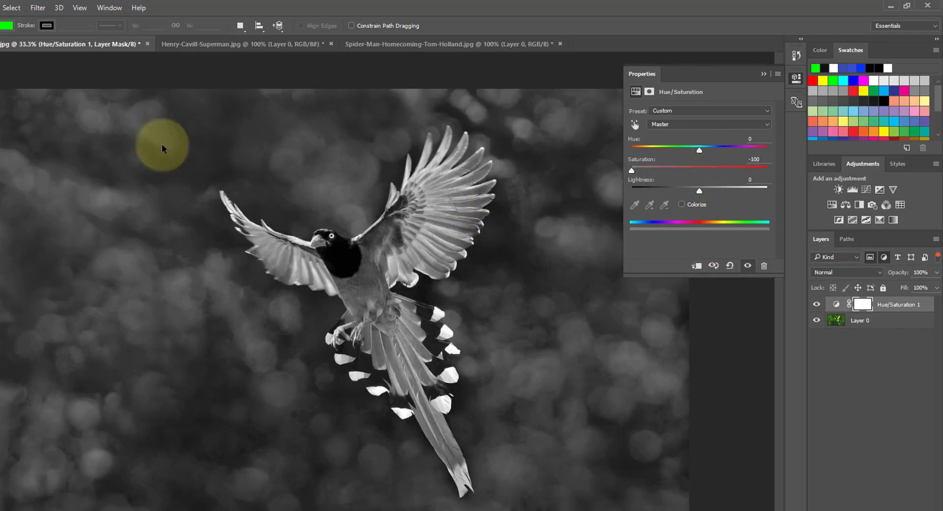
pyautogui.click(226, 44)
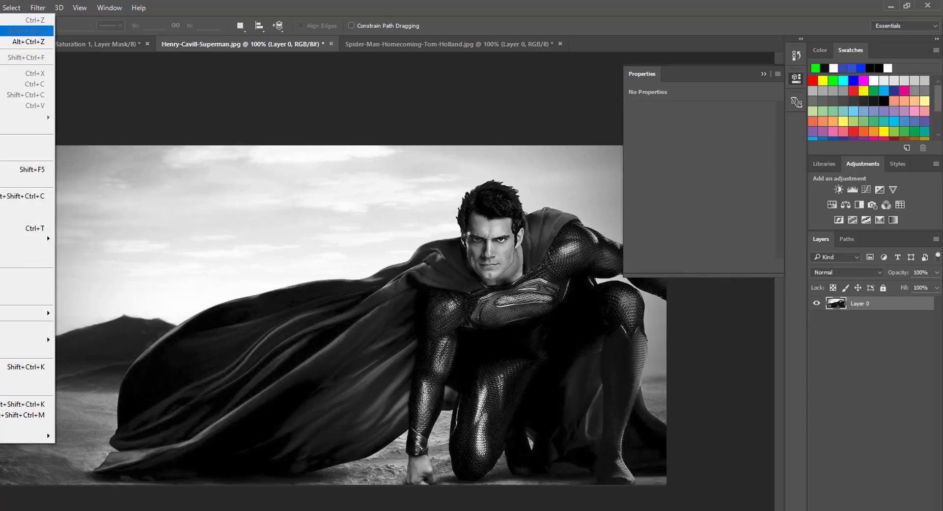
# - Undo the Superman photo's desaturation and add a Hue/Saturation adjustment layer instead
pyautogui.click(20, 31)
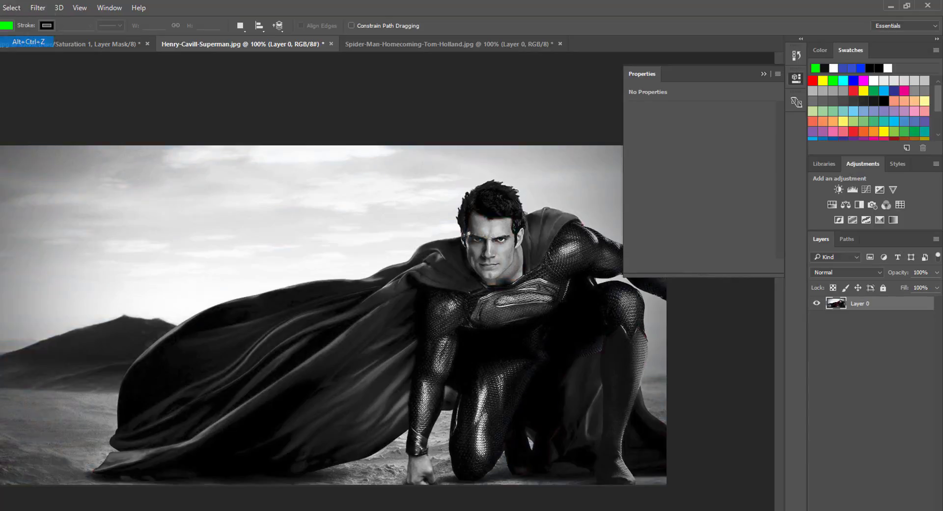
pyautogui.click(763, 74)
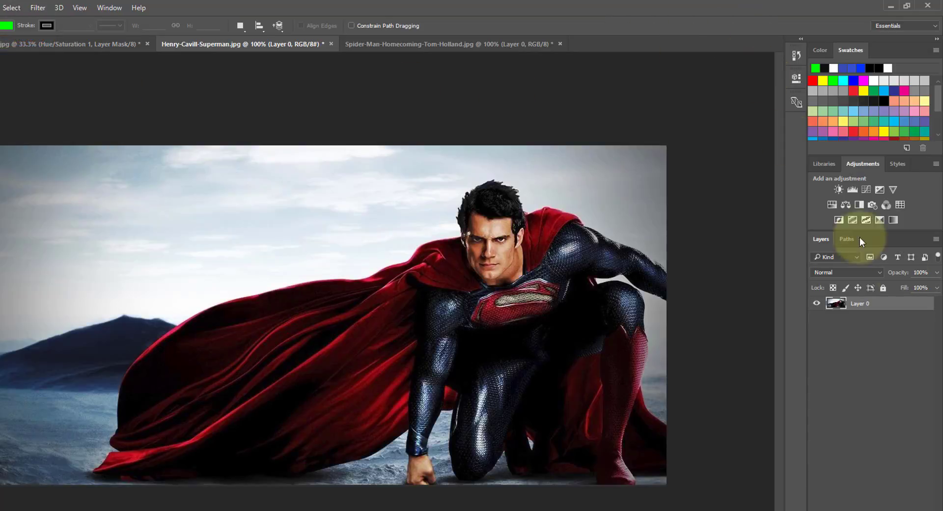
pyautogui.click(883, 257)
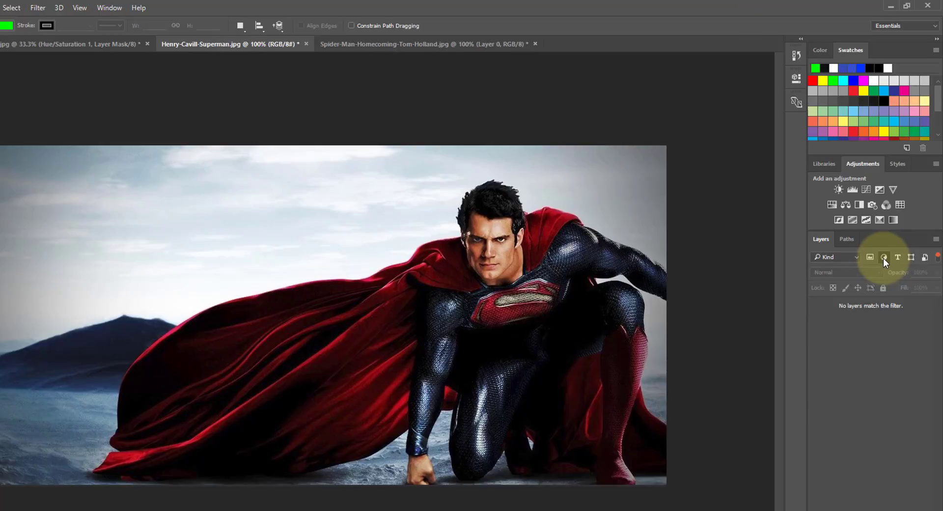
pyautogui.click(829, 204)
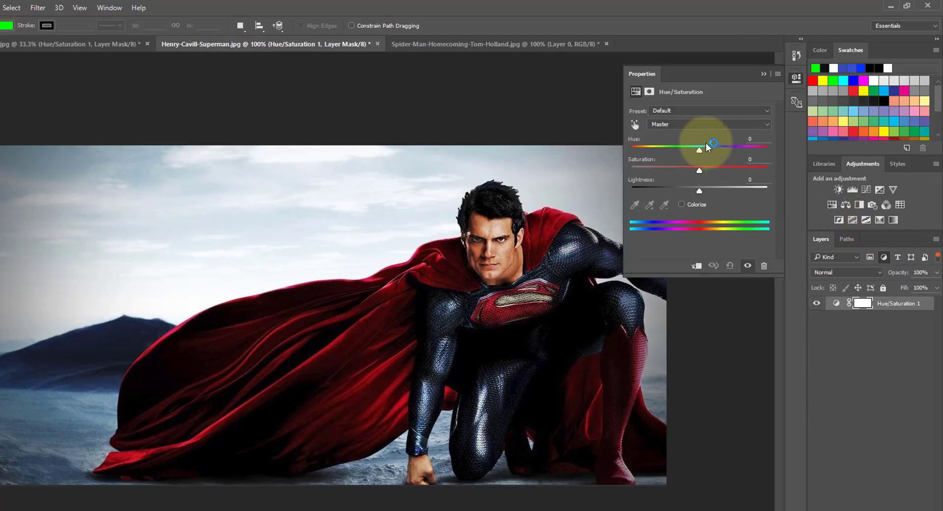
# - Set the Superman Hue/Saturation saturation to -100, then switch to the Spider-Man photo
pyautogui.moveTo(700, 171); pyautogui.dragTo(632, 171)
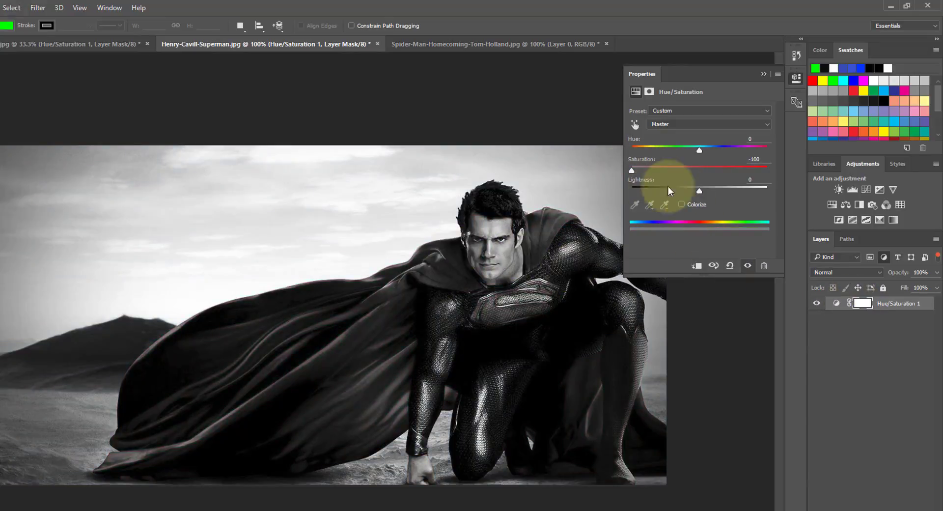
pyautogui.moveTo(632, 170)
pyautogui.mouseDown()
pyautogui.moveTo(695, 172)
pyautogui.moveTo(619, 182)
pyautogui.mouseUp()
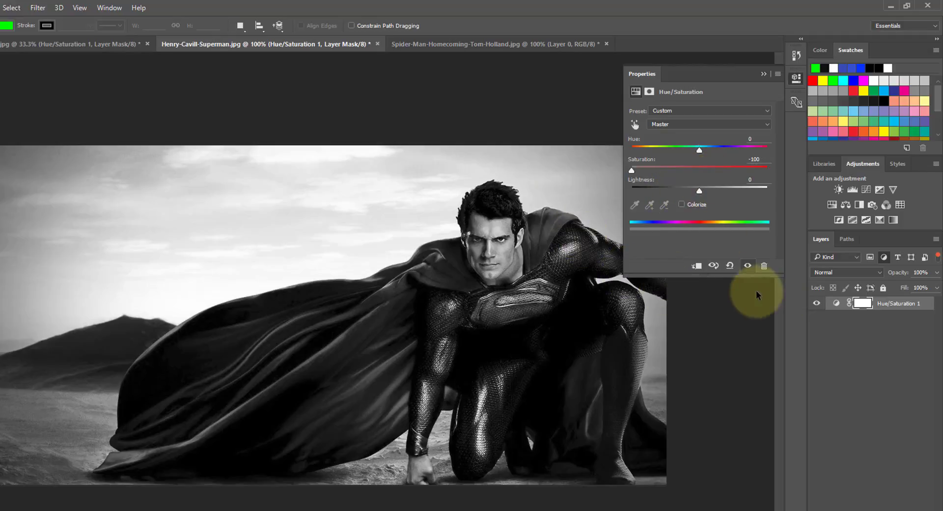
pyautogui.click(442, 46)
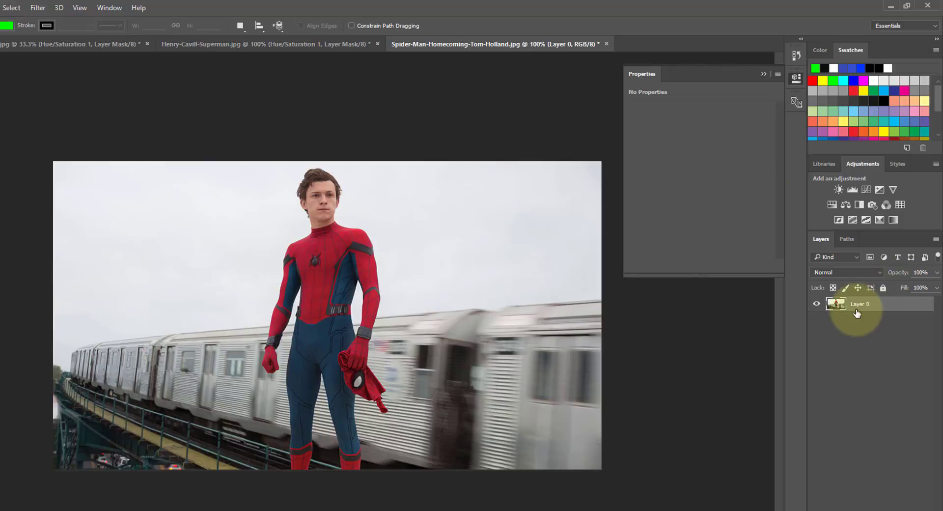
# - Select Spider-Man's Layer 0, add Hue/Saturation at saturation -100, then return to the bird photo
pyautogui.click(883, 257)
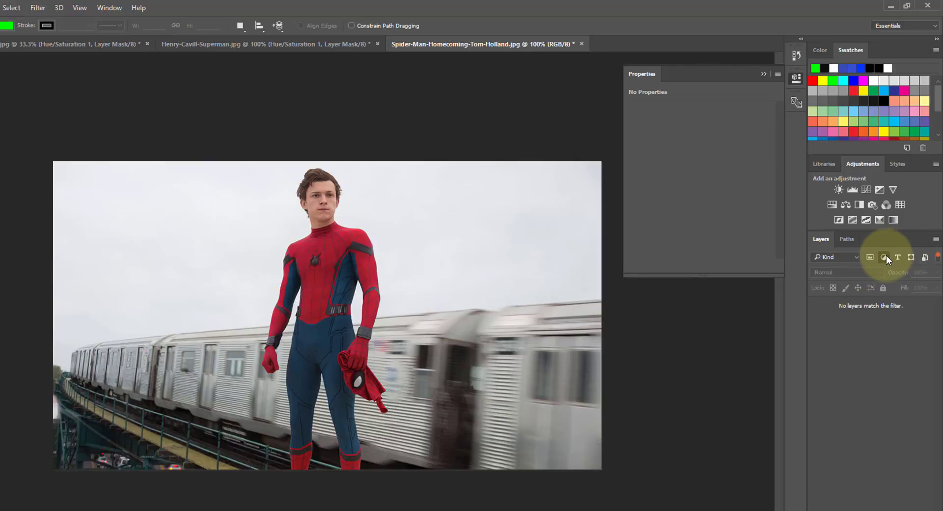
pyautogui.click(884, 257)
pyautogui.click(866, 306)
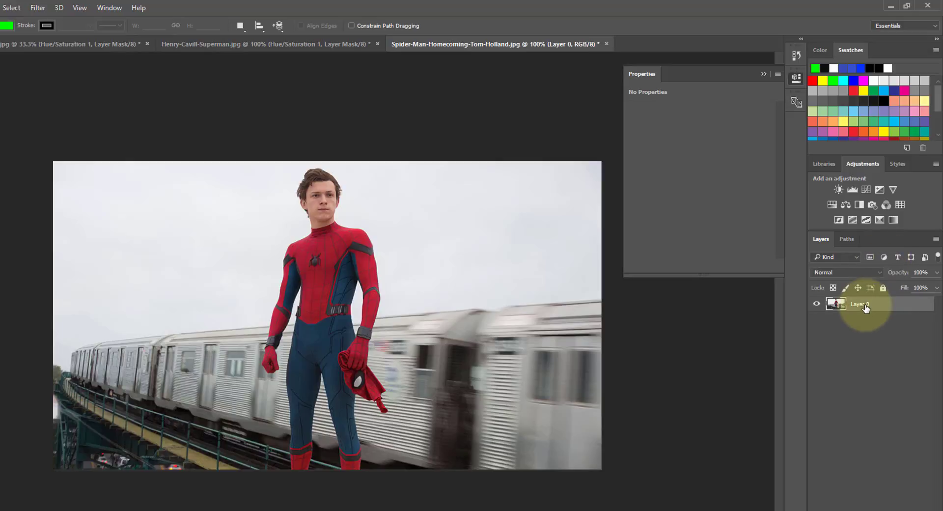
pyautogui.click(831, 205)
pyautogui.moveTo(700, 170); pyautogui.dragTo(632, 170)
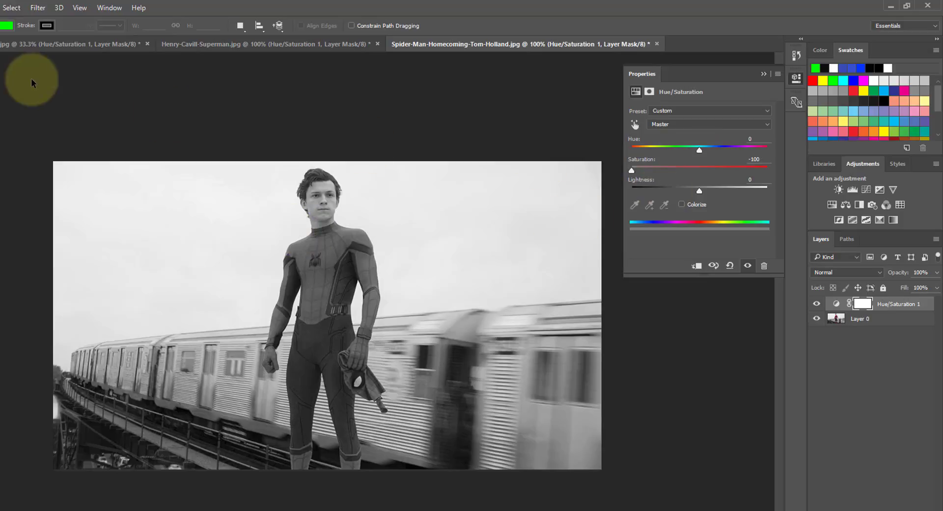
pyautogui.click(75, 43)
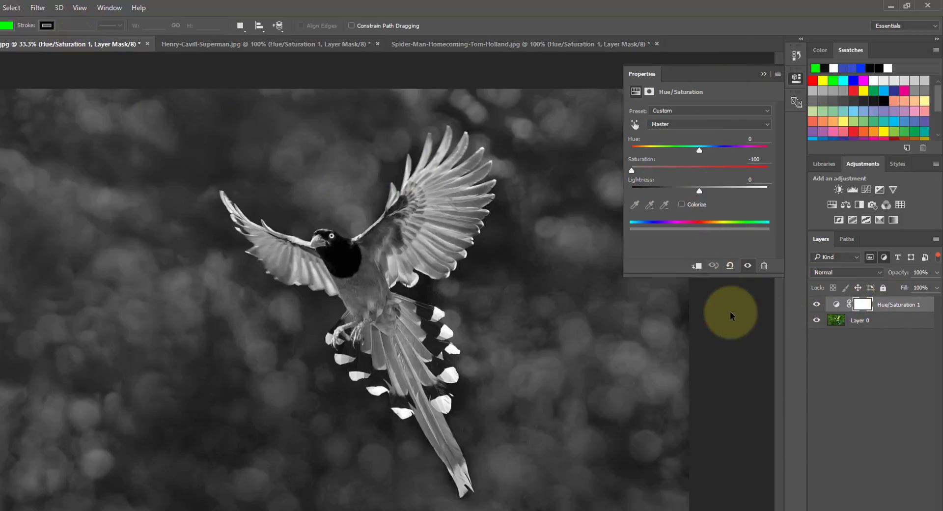
# - Close Properties and toggle the Hue/Saturation layer off and on for the bird and Superman photos
pyautogui.click(764, 74)
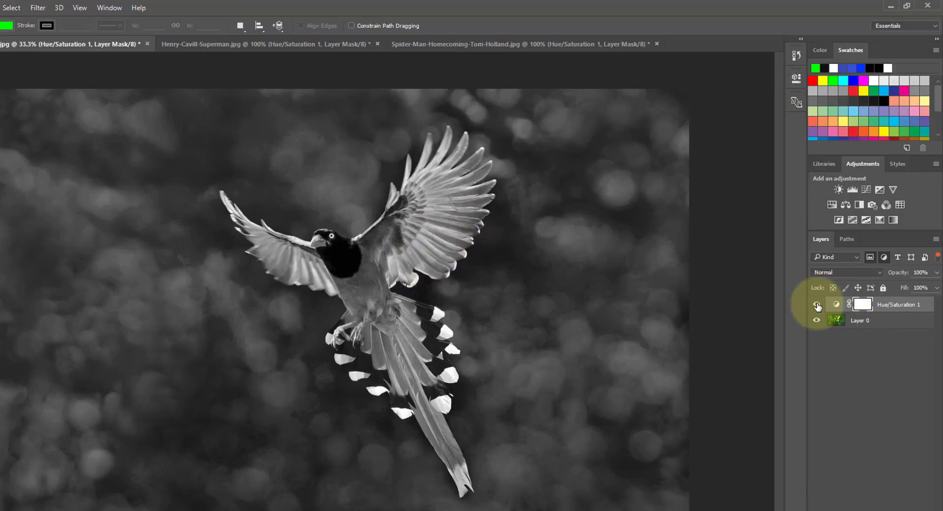
pyautogui.click(816, 305)
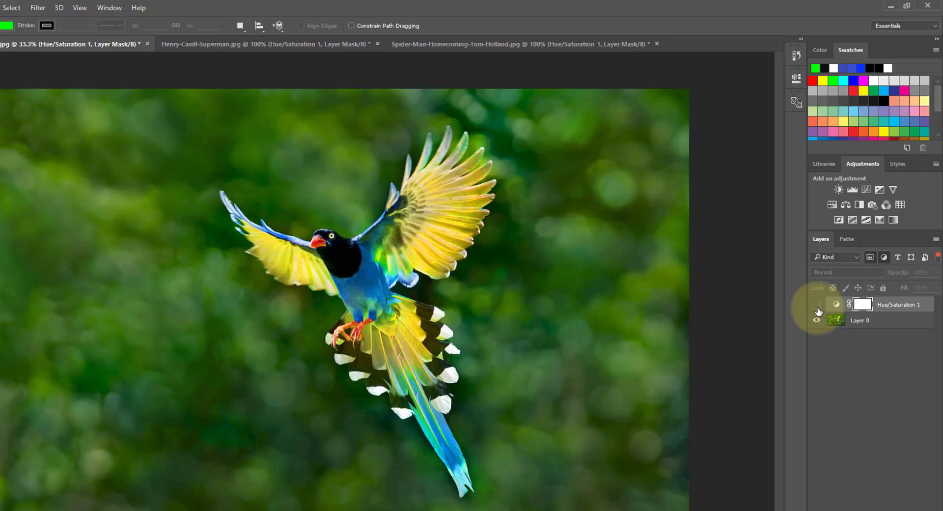
pyautogui.click(816, 306)
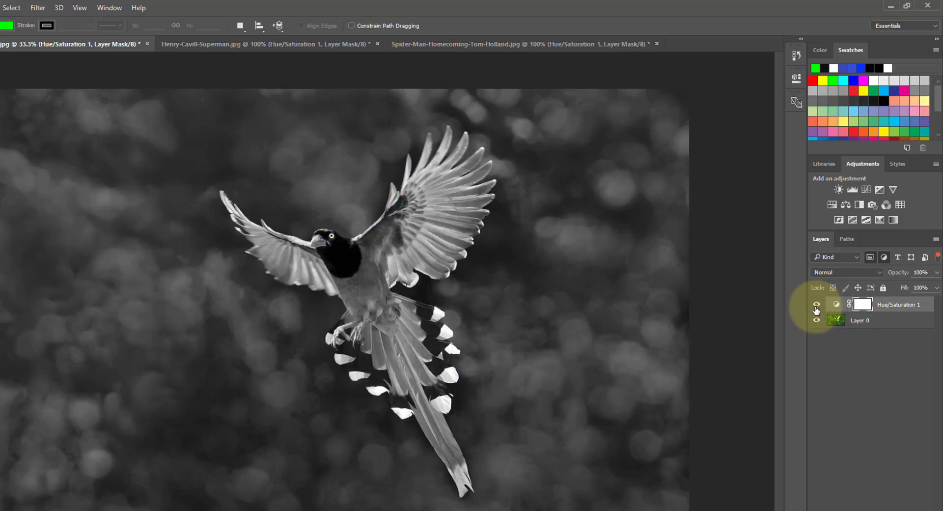
pyautogui.click(198, 44)
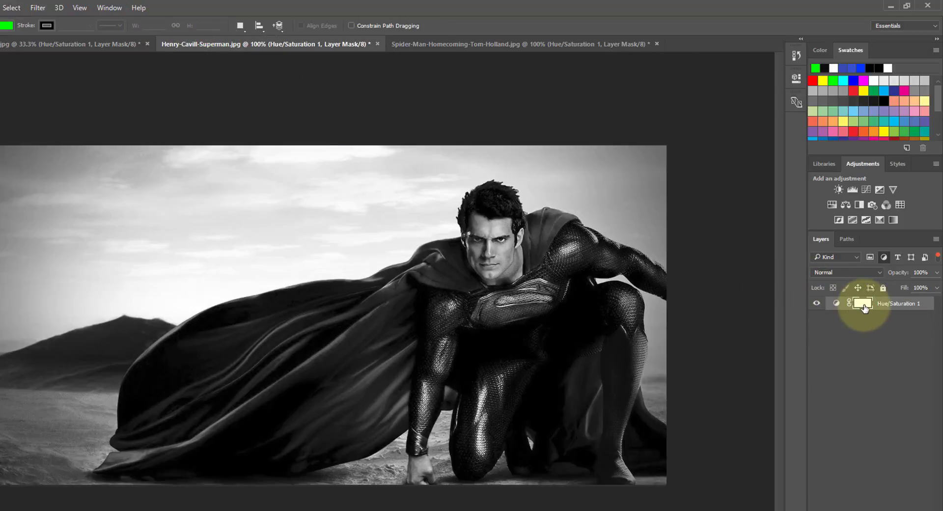
pyautogui.click(816, 303)
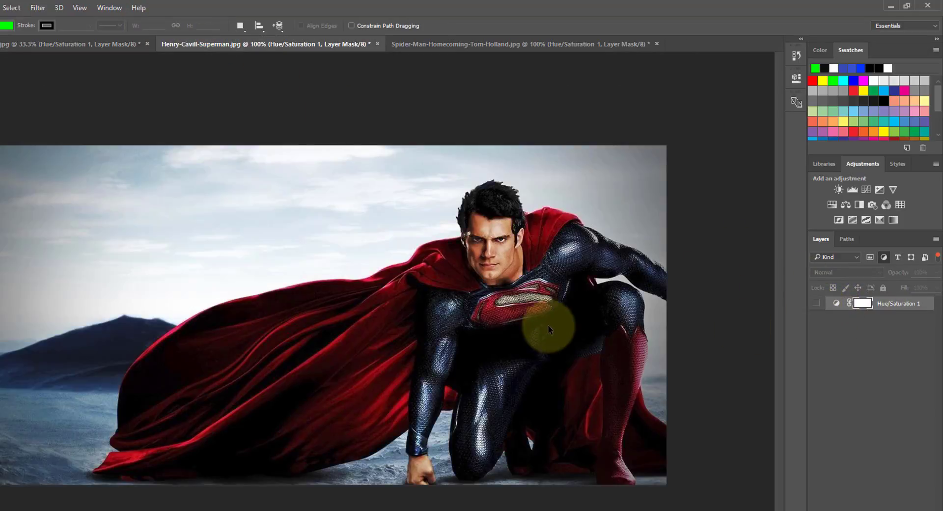
pyautogui.click(816, 303)
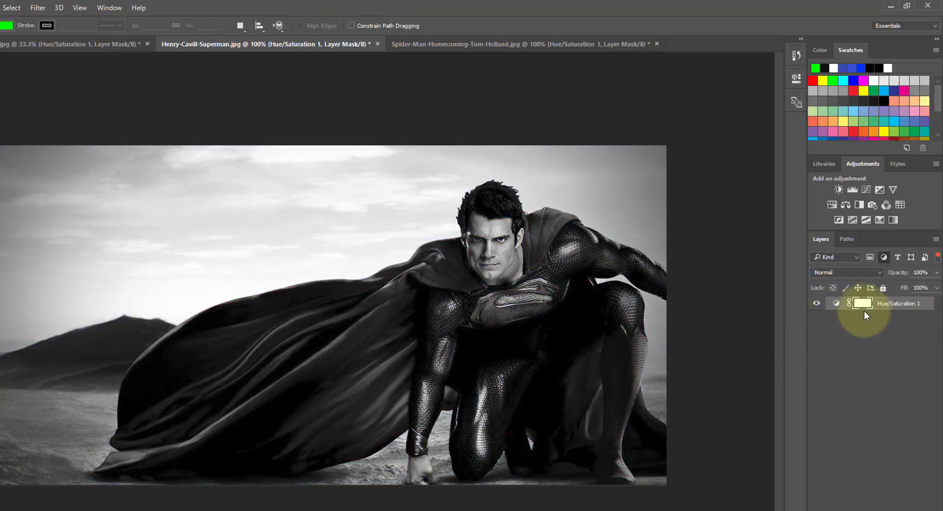
# - Compare the Spider-Man photo in colour and greyscale, ending on the grey Superman photo
pyautogui.click(479, 45)
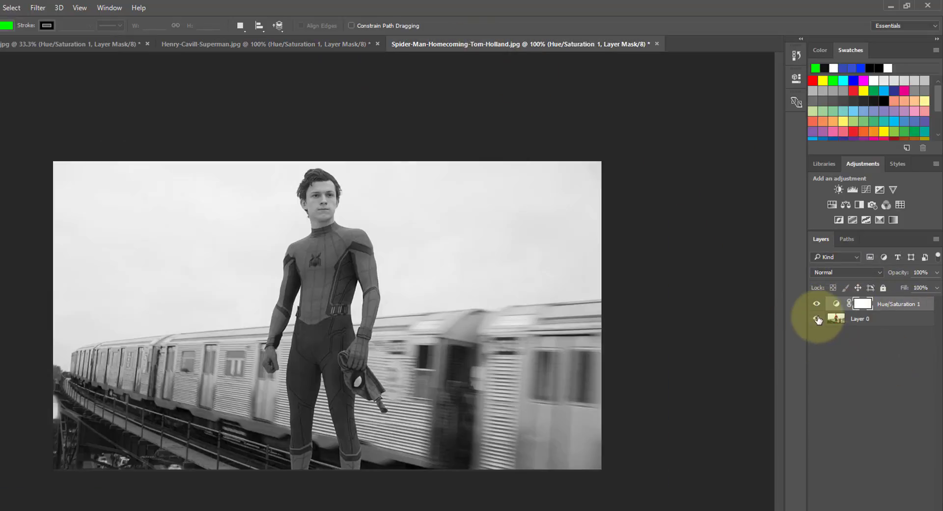
pyautogui.click(816, 305)
pyautogui.click(816, 305)
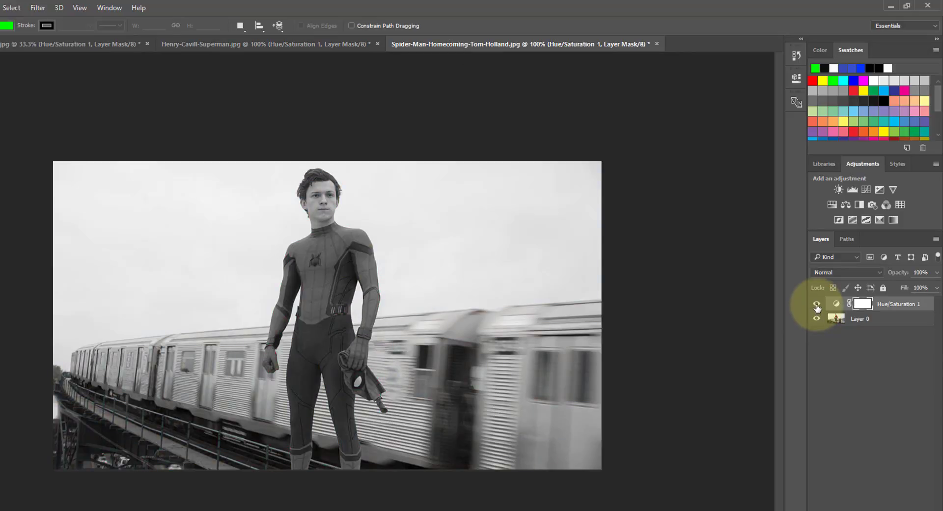
pyautogui.click(817, 304)
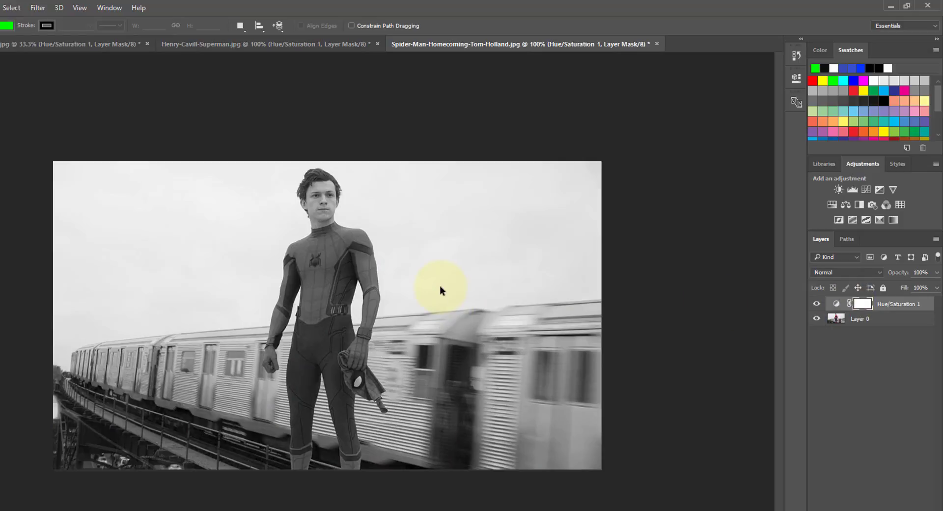
pyautogui.click(273, 44)
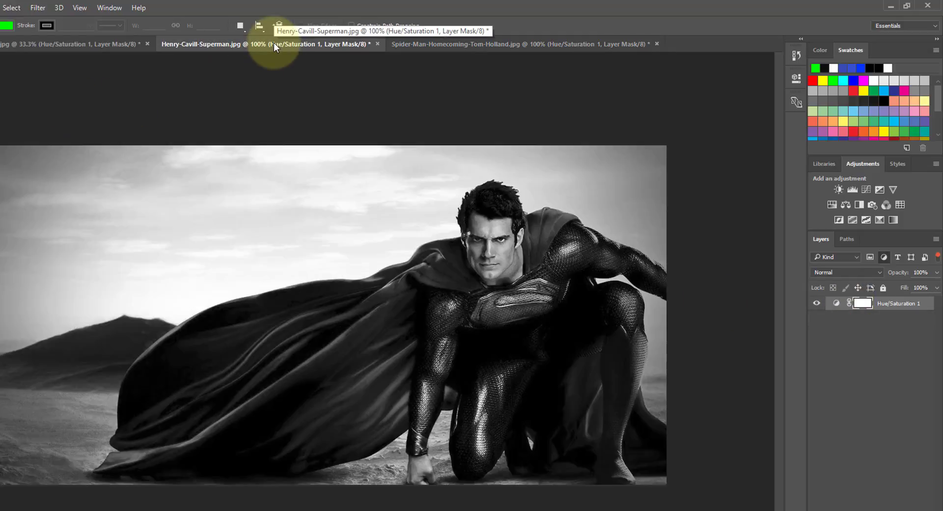